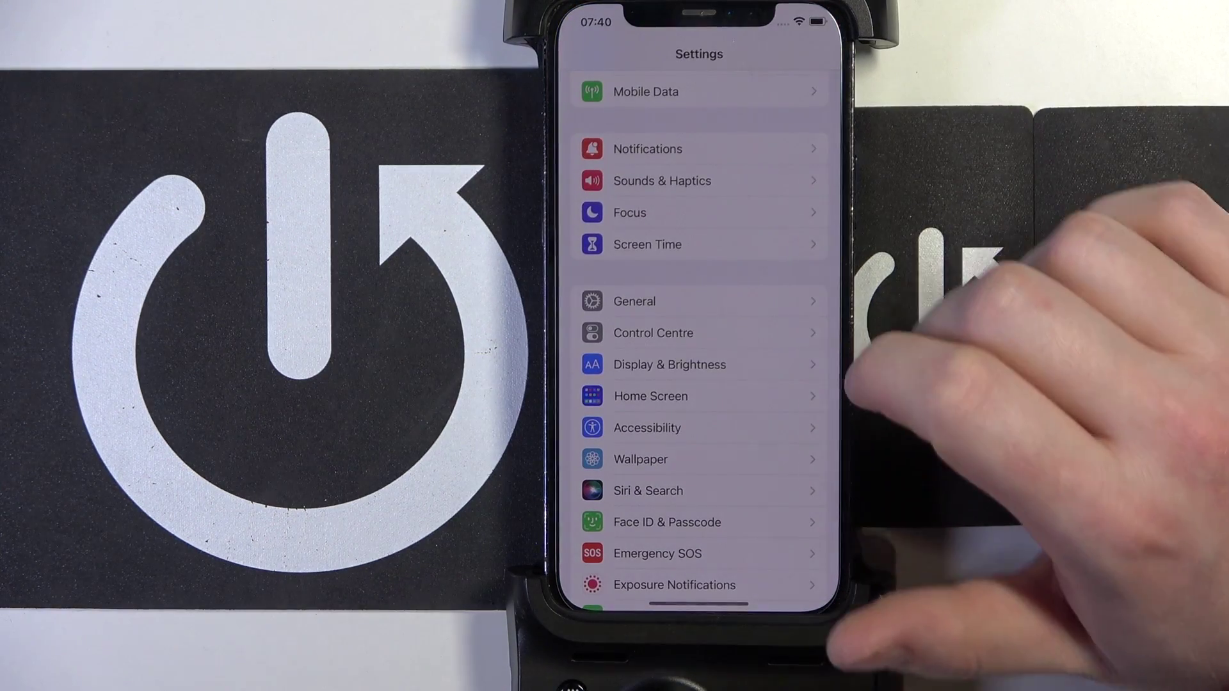
Go to General > Game Controller and preview the Wow profile's mappings without changing them.
{"action": "left_click", "coordinate": [797, 301]}
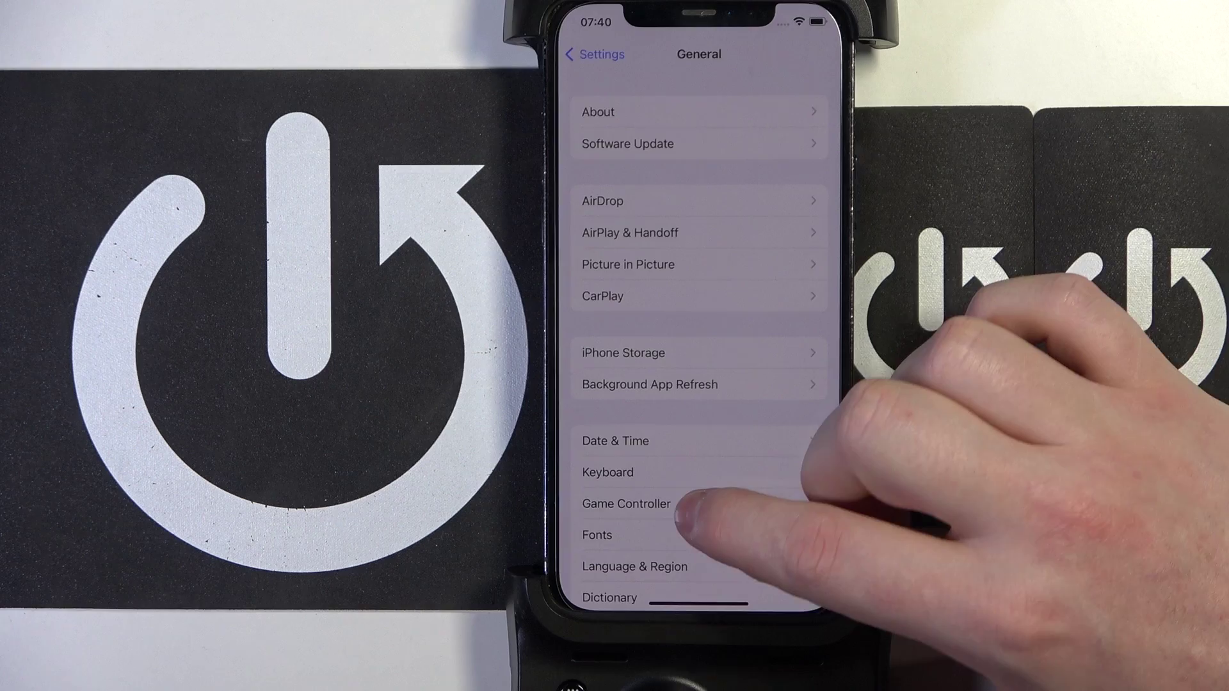
{"action": "left_click", "coordinate": [672, 503]}
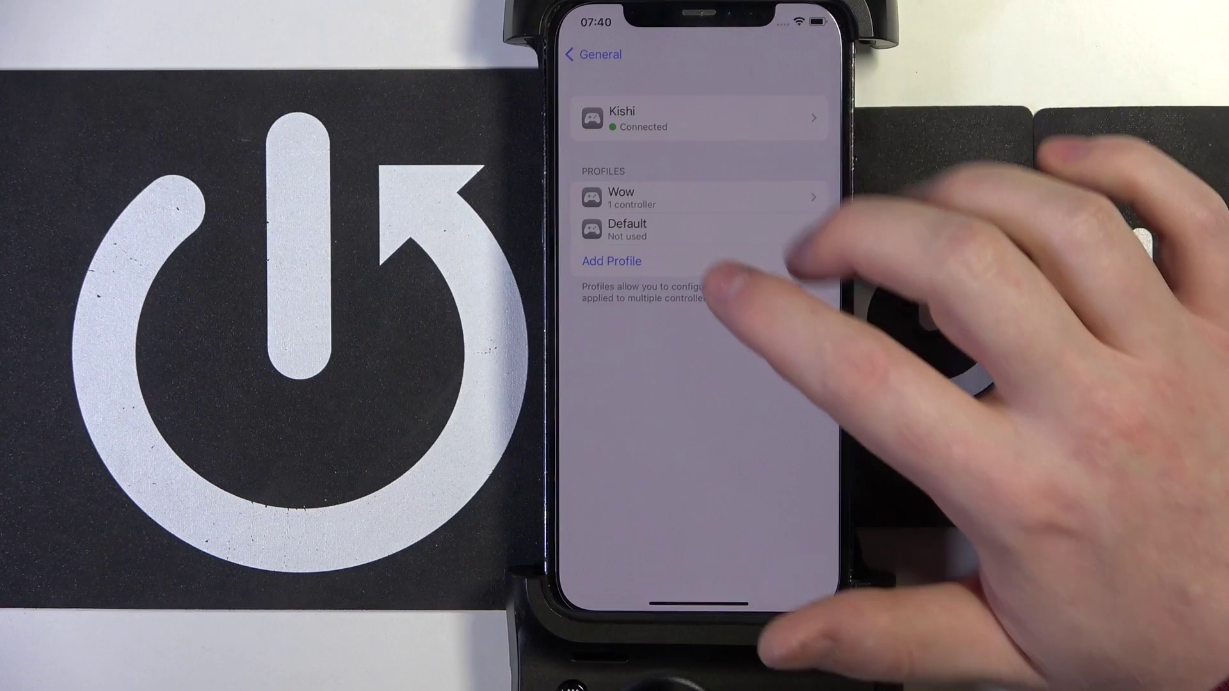
{"action": "left_click", "coordinate": [686, 196]}
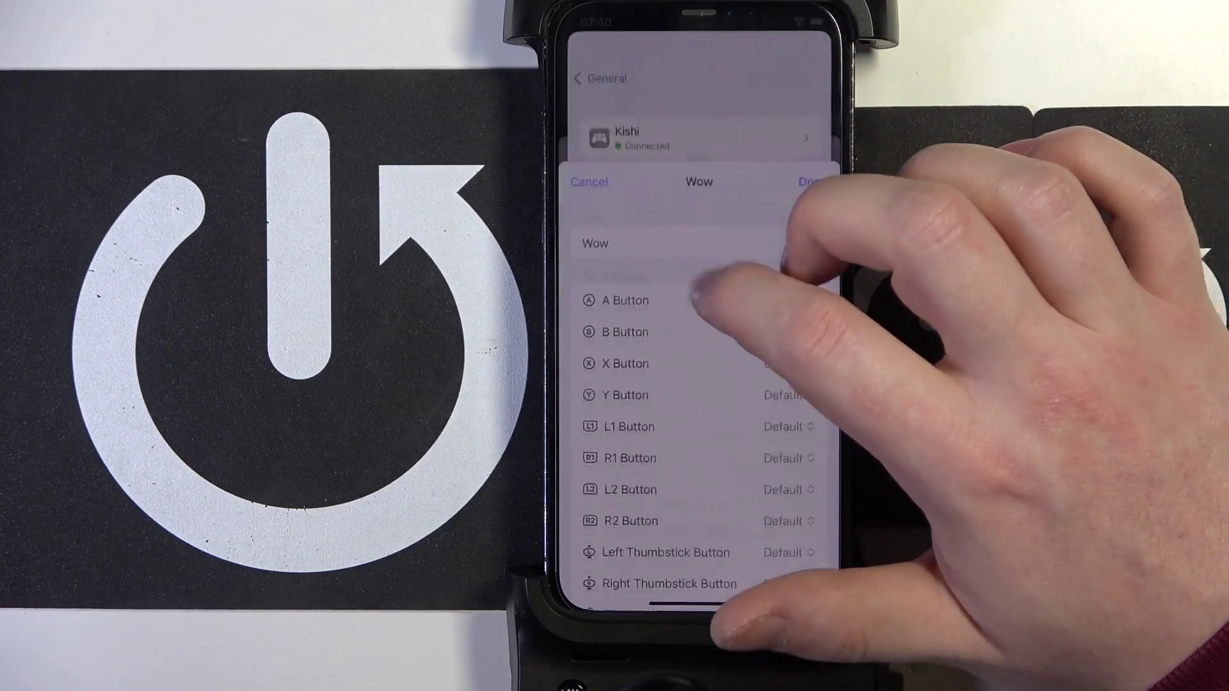
{"action": "left_click", "coordinate": [596, 61]}
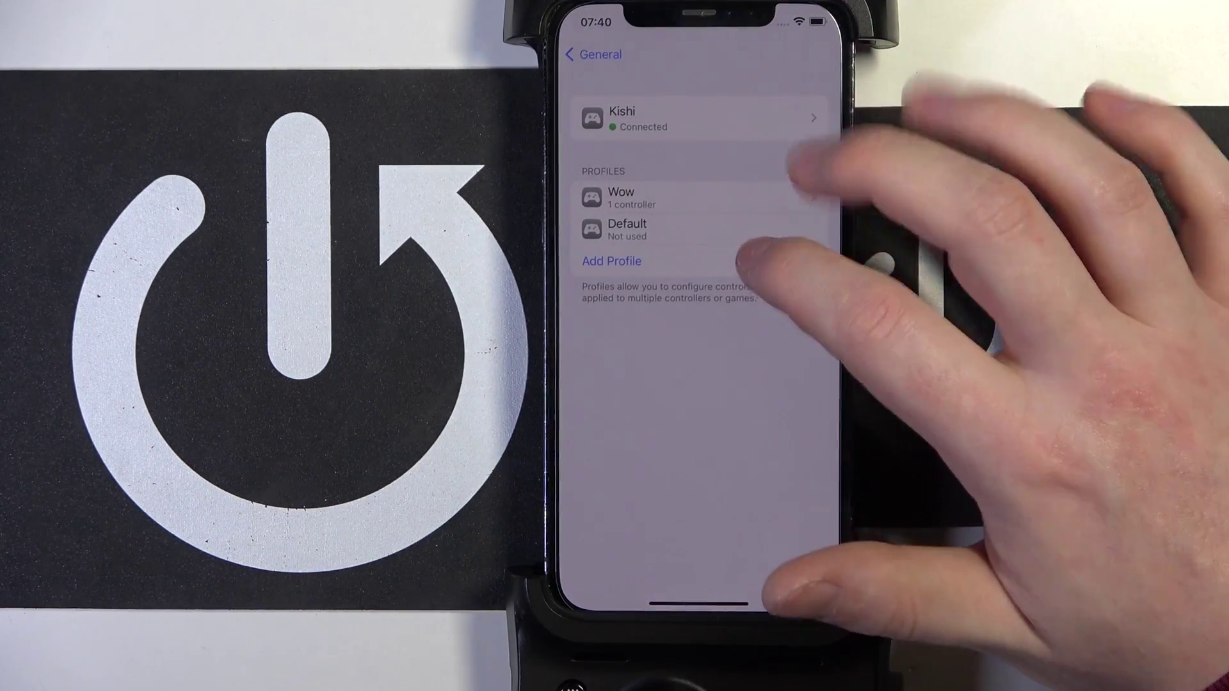
{"action": "left_click", "coordinate": [686, 197]}
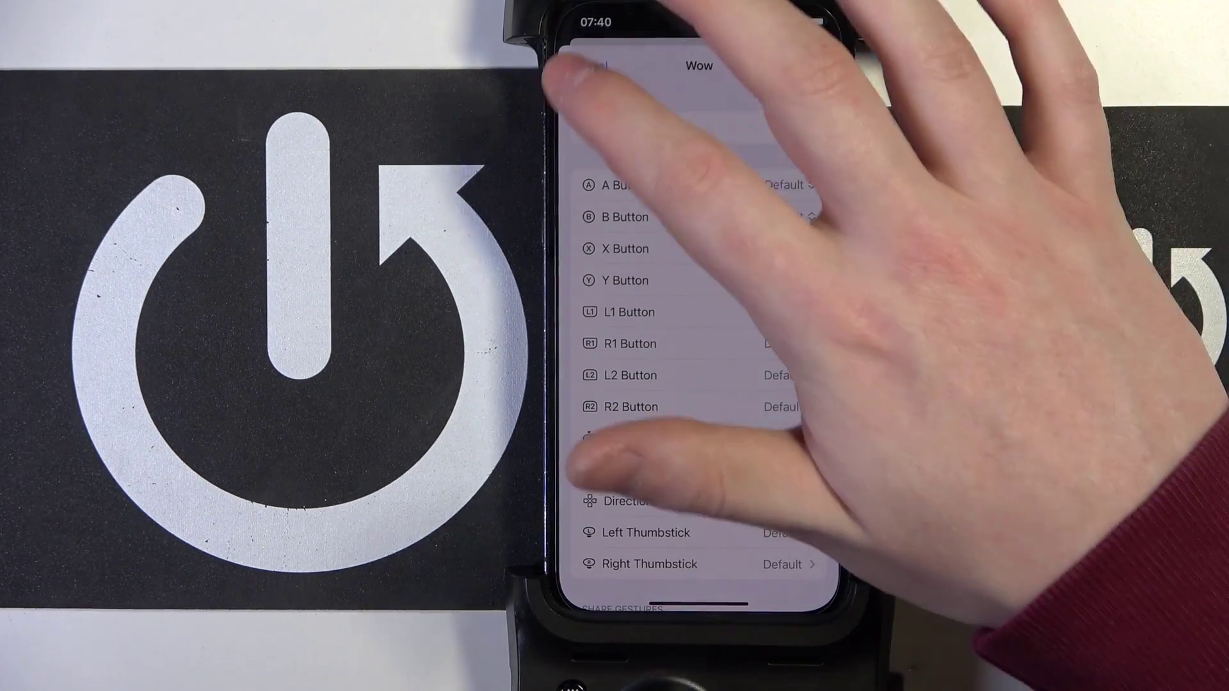
{"action": "left_click", "coordinate": [813, 65]}
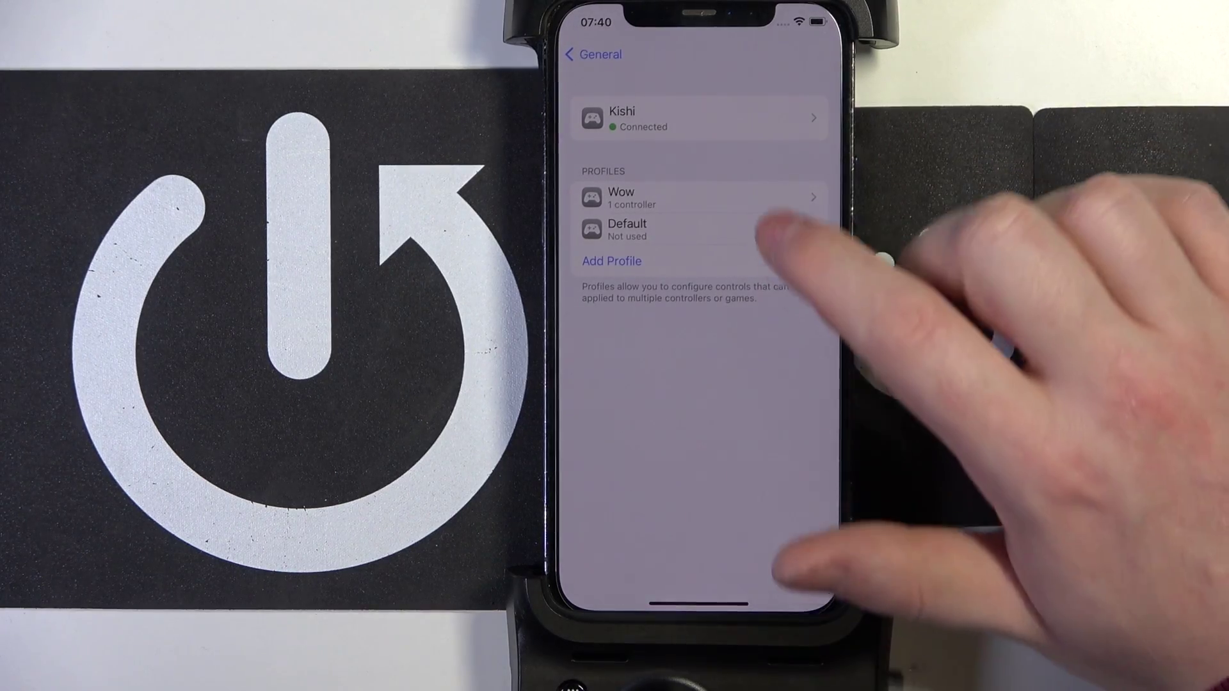
In the Wow profile, remap the A Button to L1 Button.
{"action": "left_click", "coordinate": [759, 198]}
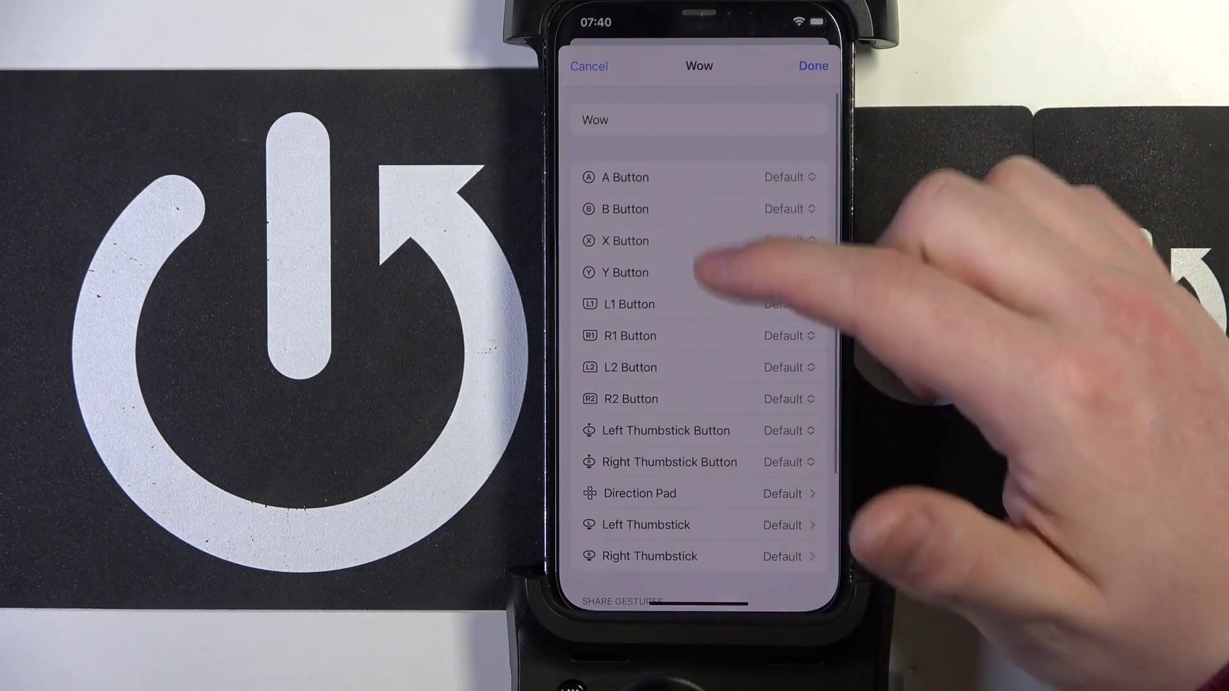
{"action": "left_click", "coordinate": [787, 177]}
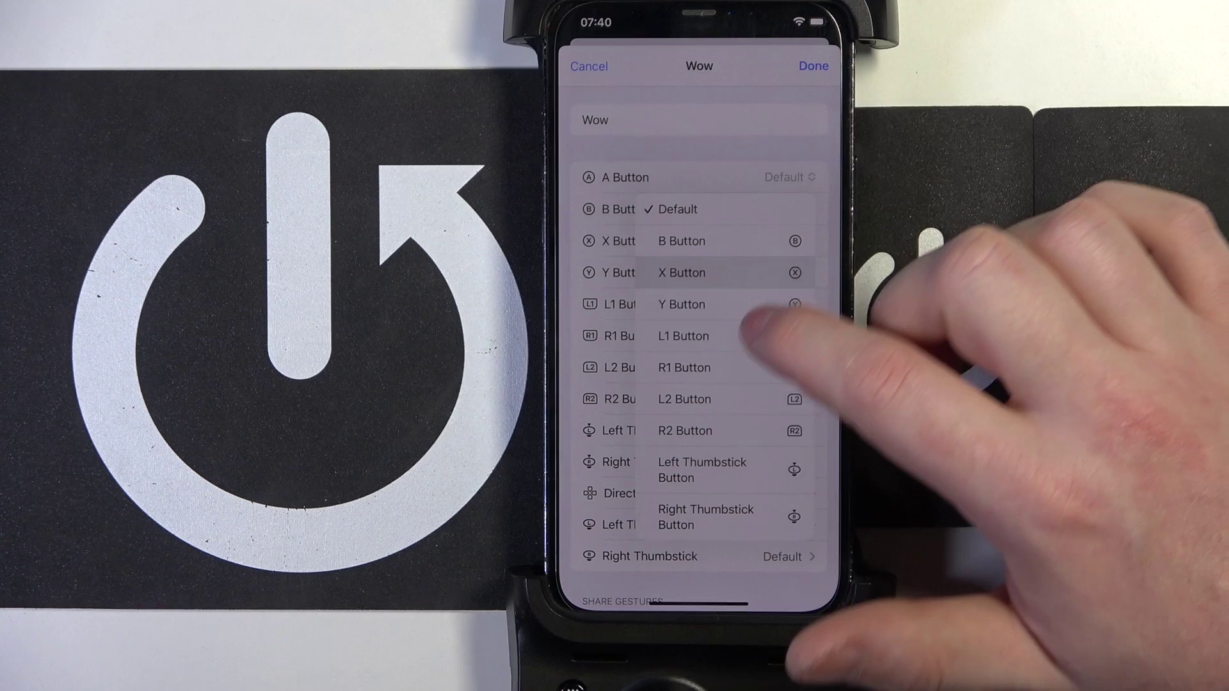
{"action": "left_click", "coordinate": [744, 336]}
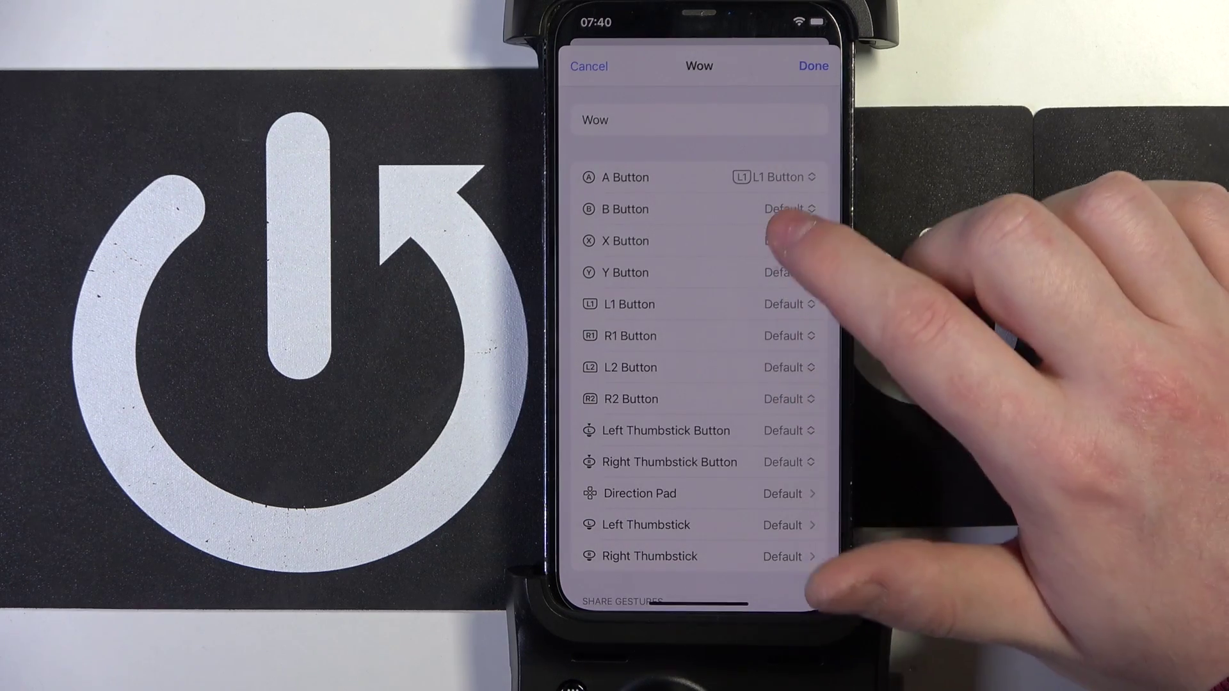
{"action": "left_click", "coordinate": [782, 304]}
{"action": "left_click", "coordinate": [778, 380]}
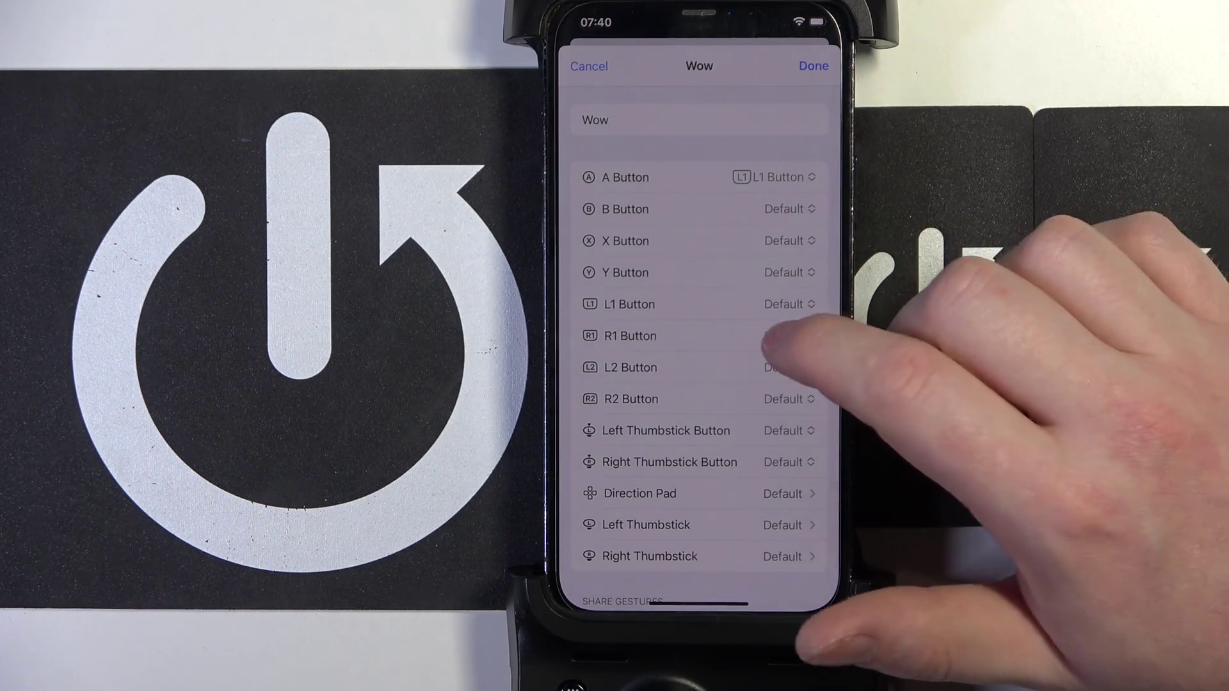
Map R1 Button to R2 and Left Thumbstick Button to L1, then save Wow.
{"action": "left_click", "coordinate": [783, 336]}
{"action": "left_click", "coordinate": [711, 277]}
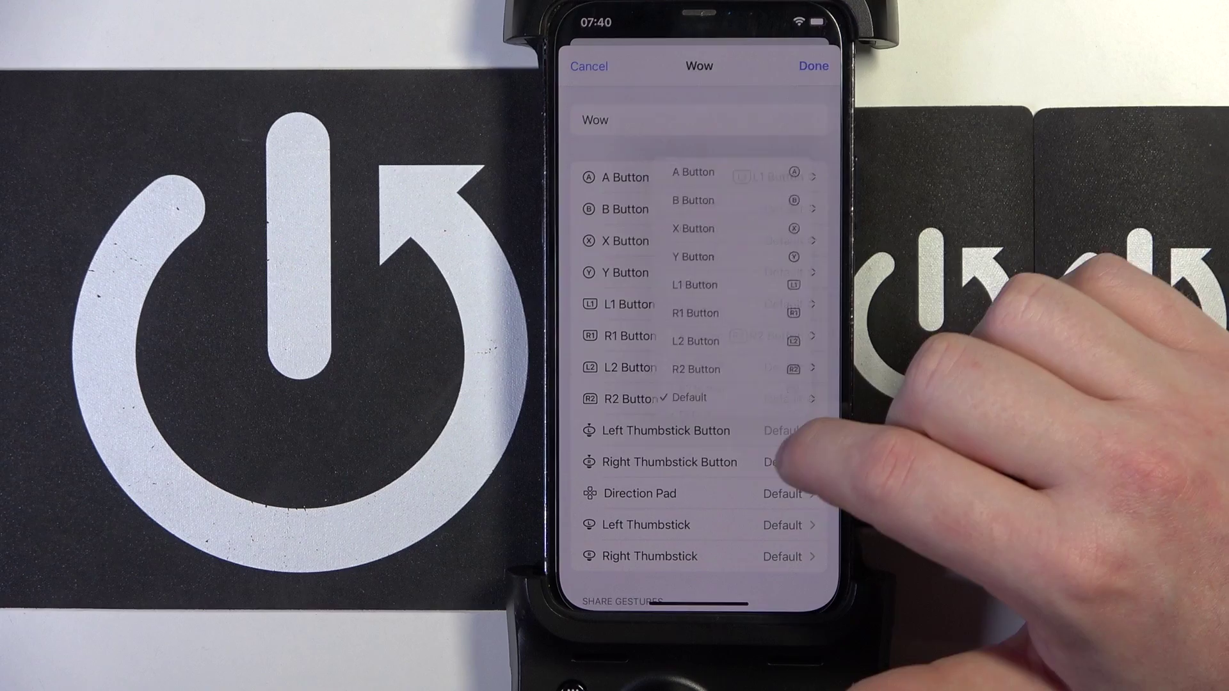
{"action": "left_click", "coordinate": [715, 222]}
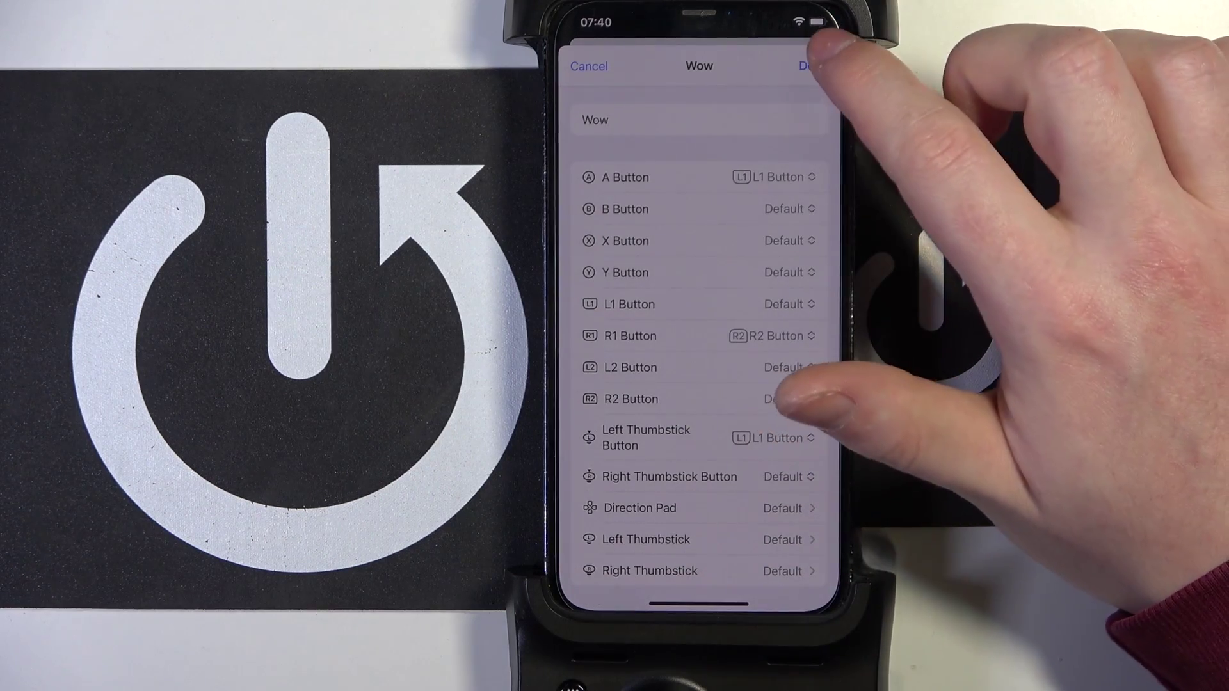
{"action": "left_click", "coordinate": [812, 65]}
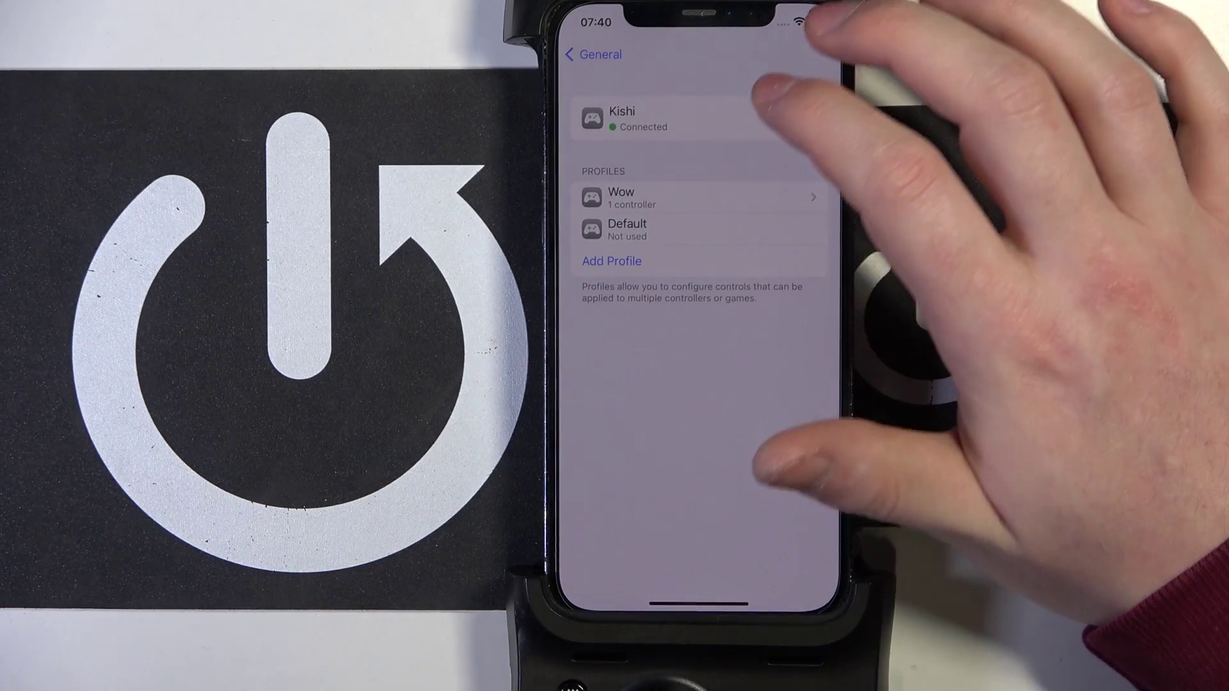
Confirm Kishi's Default Controls use the Wow profile, then return to Kishi's page.
{"action": "left_click", "coordinate": [758, 121]}
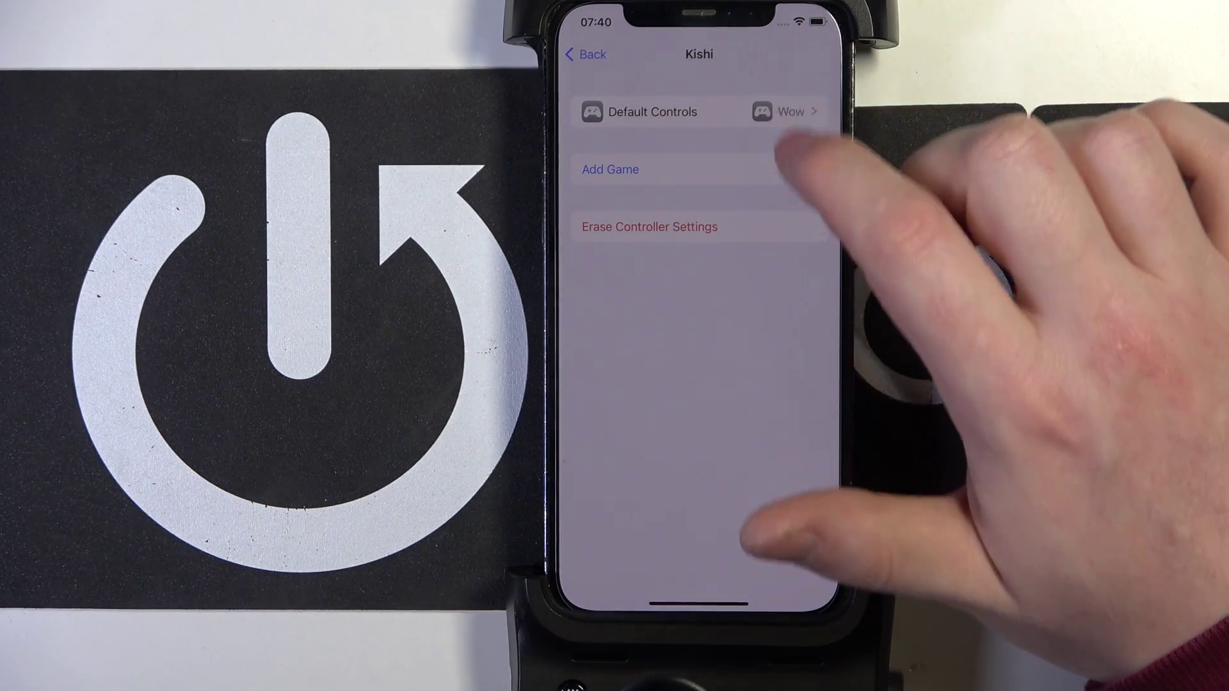
{"action": "left_click", "coordinate": [653, 111]}
{"action": "left_click", "coordinate": [586, 54]}
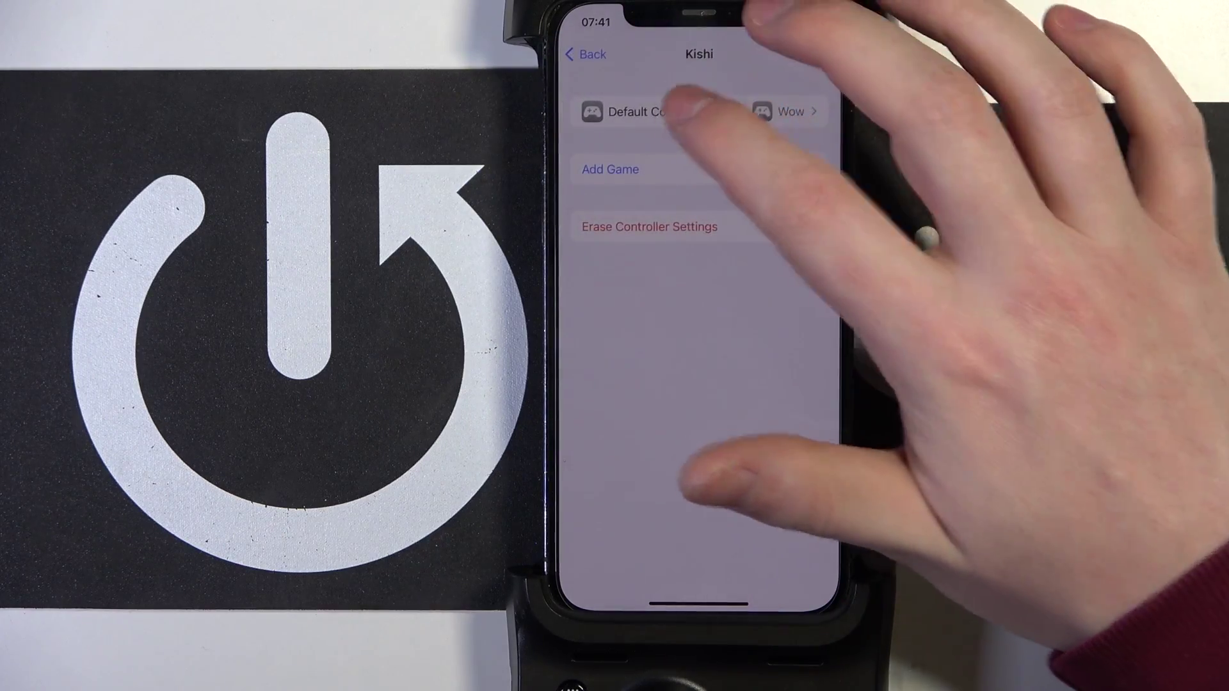
{"action": "left_click", "coordinate": [654, 111]}
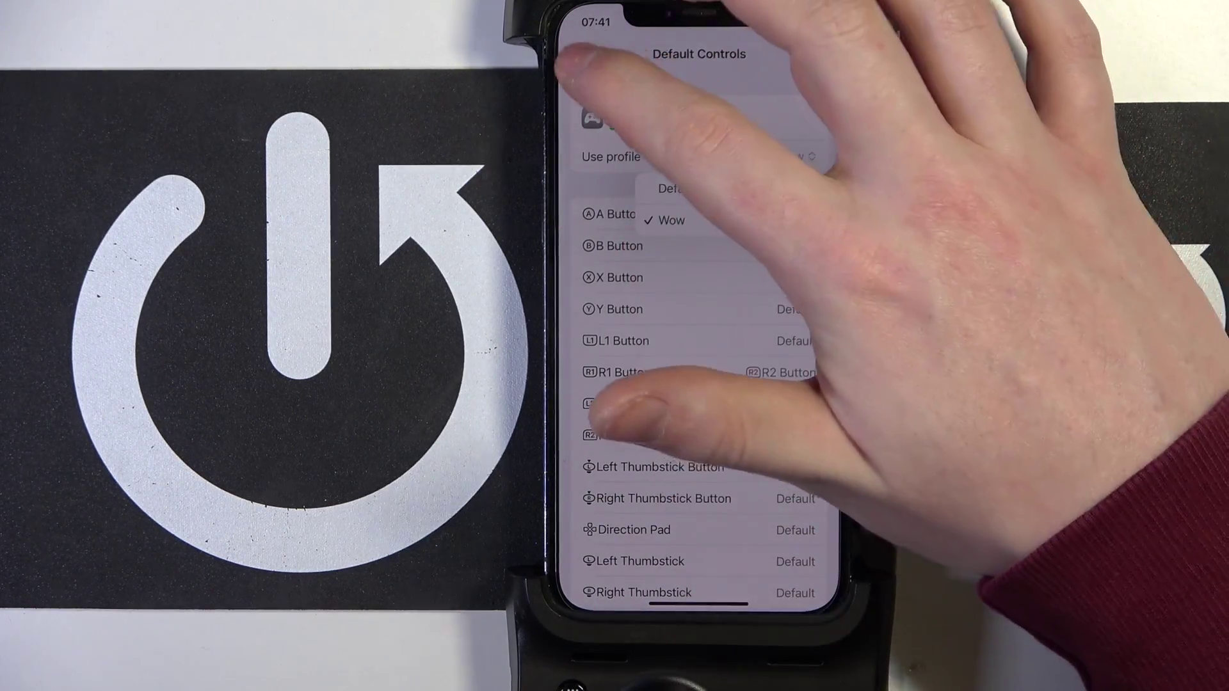
{"action": "left_click", "coordinate": [586, 54]}
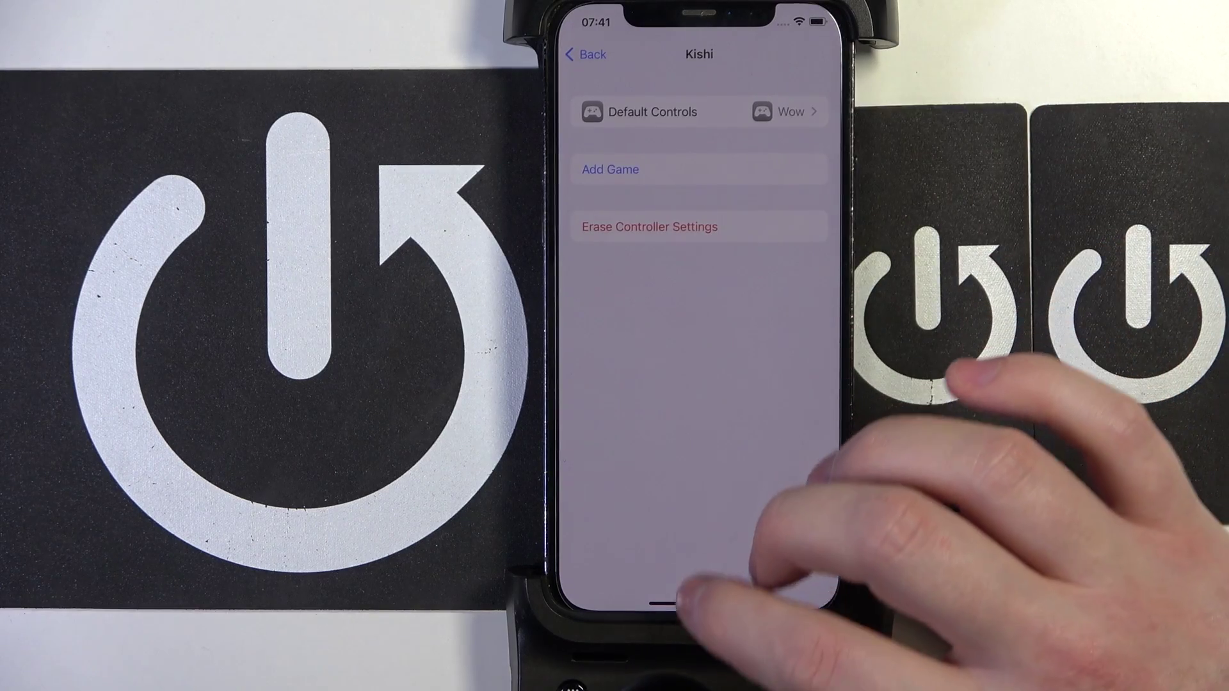